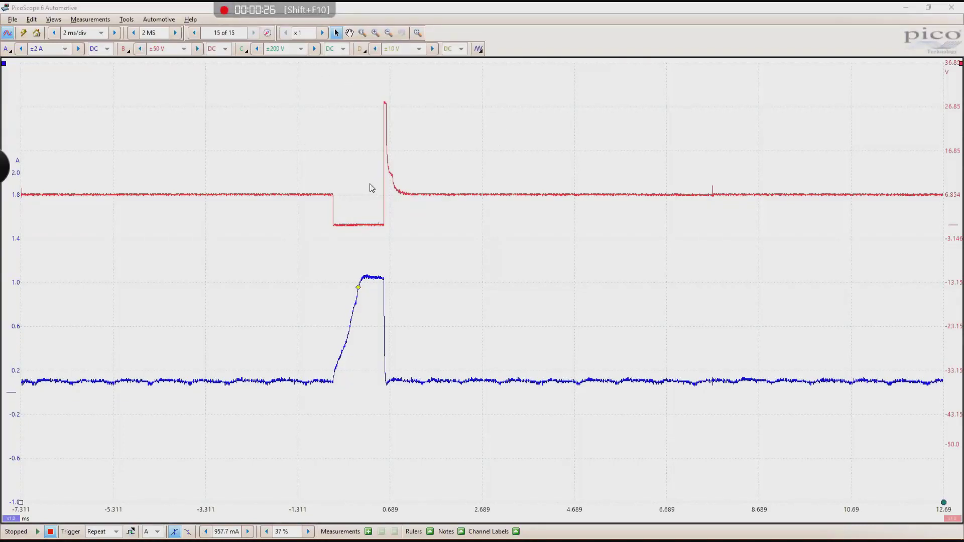
Step: Run a live capture, freeze it, and minimize the scope window
left_click(37, 532)
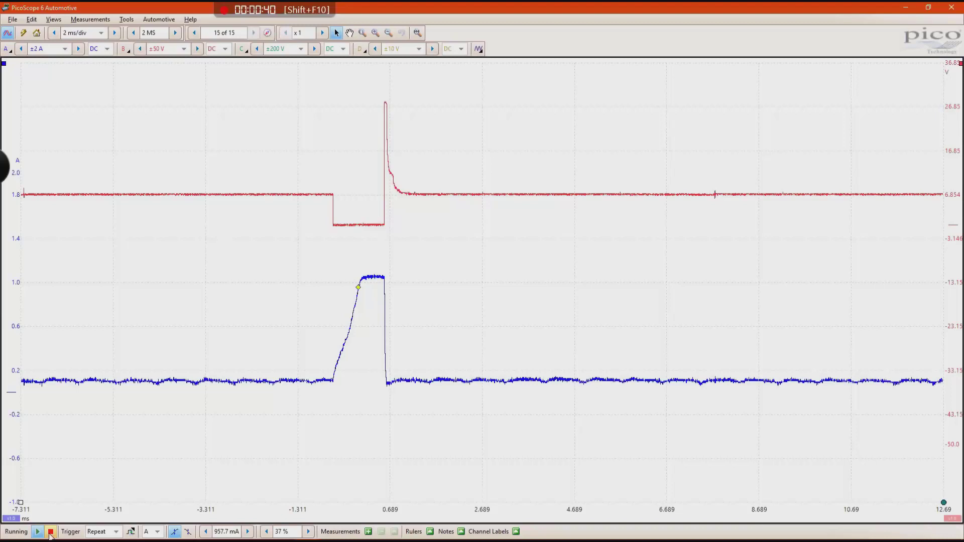
key("space")
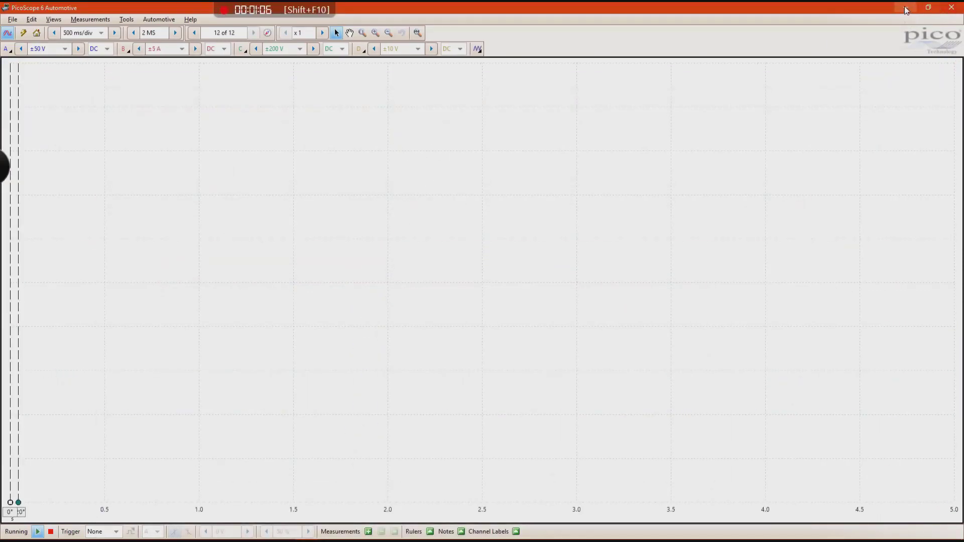
left_click(946, 7)
Step: Open the saved 1Ref example capture file
left_click(12, 21)
left_click(24, 48)
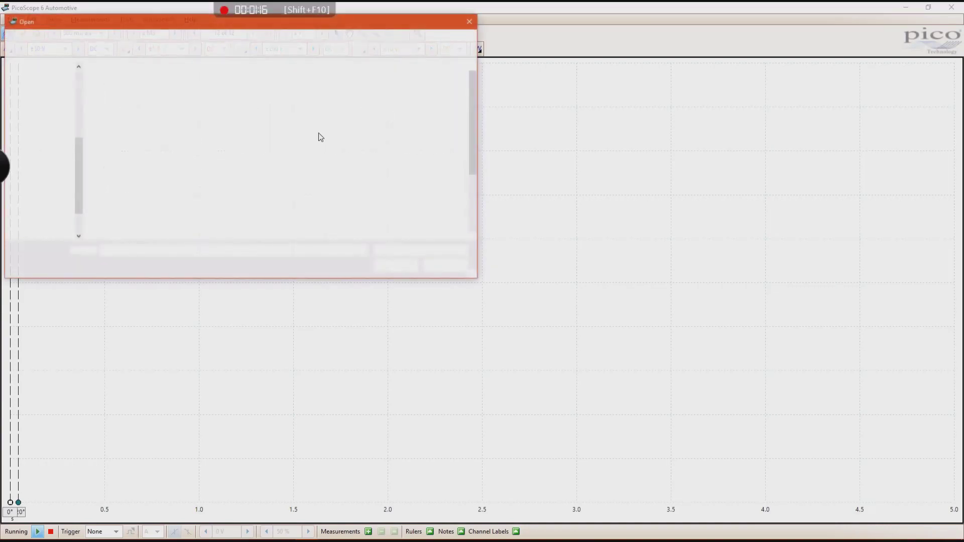
left_click(122, 220)
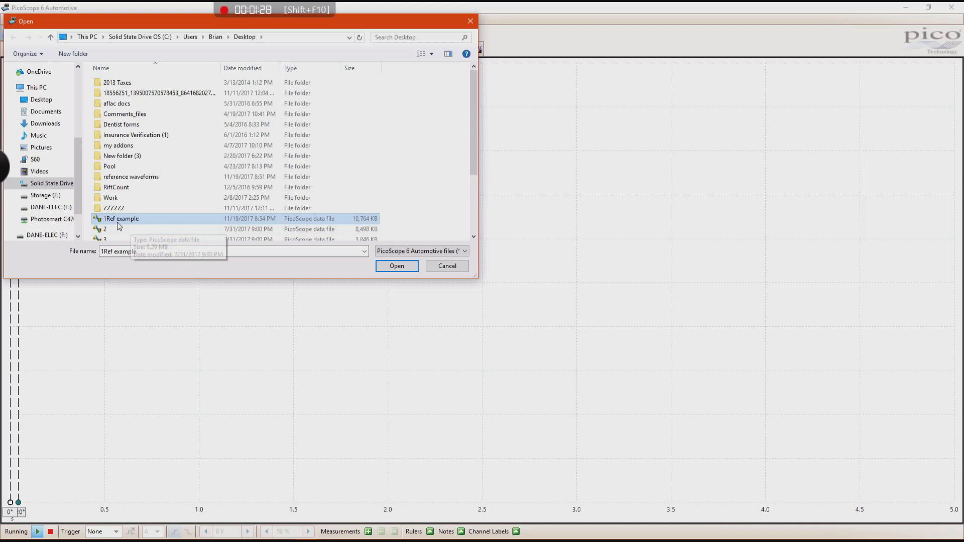
left_click(409, 268)
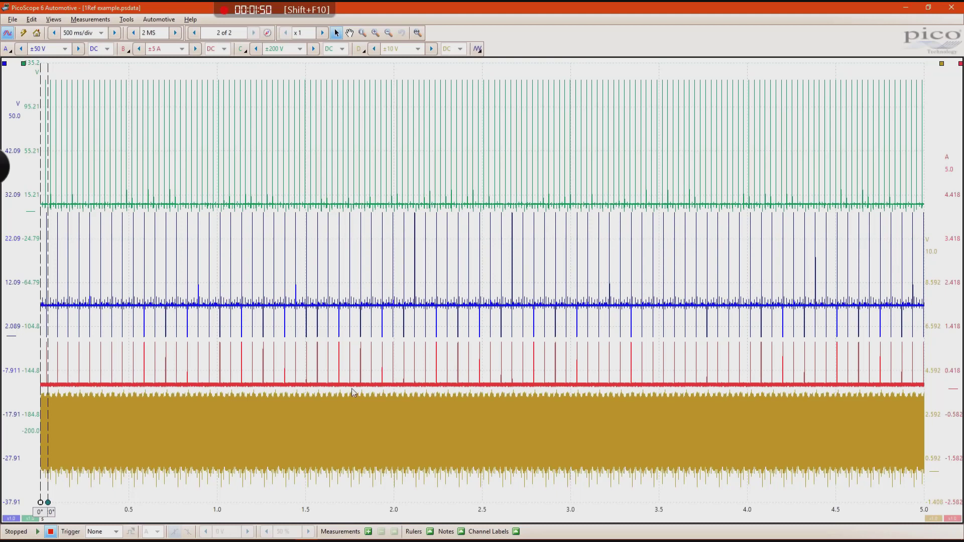
Step: Frame a single channel A injector pulse near 750 ms by zooming and scrolling
left_click(362, 32)
left_click_drag(344, 204, 365, 345)
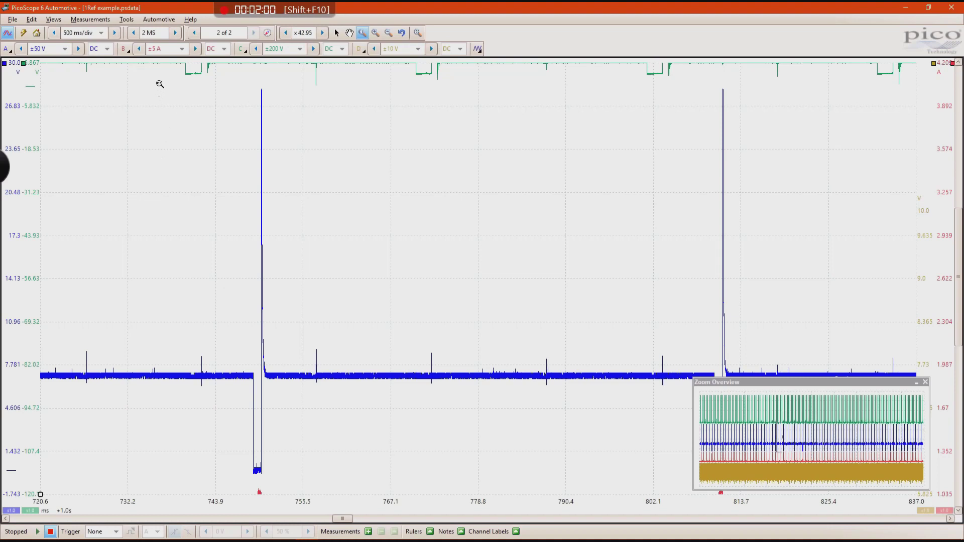
left_click(388, 32)
left_click(227, 277)
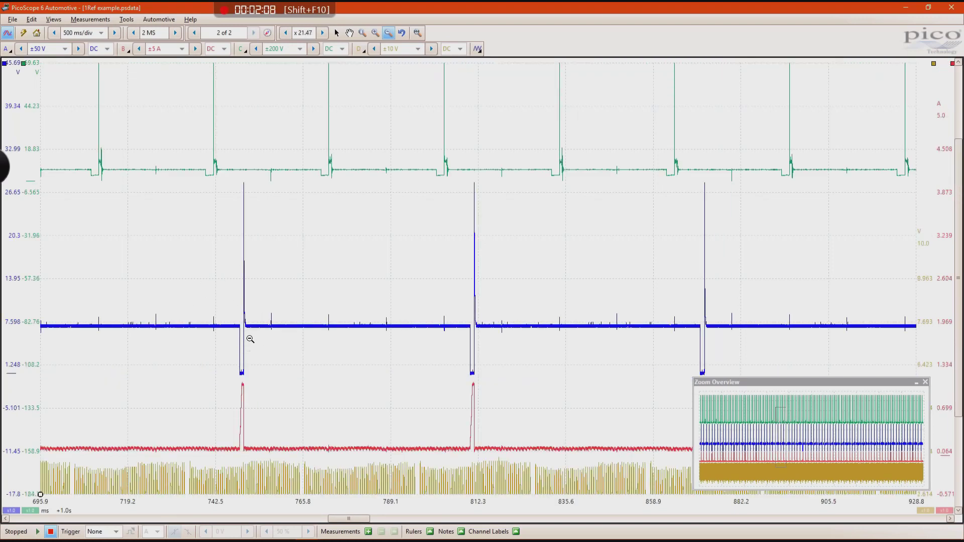
left_click_drag(355, 522, 347, 522)
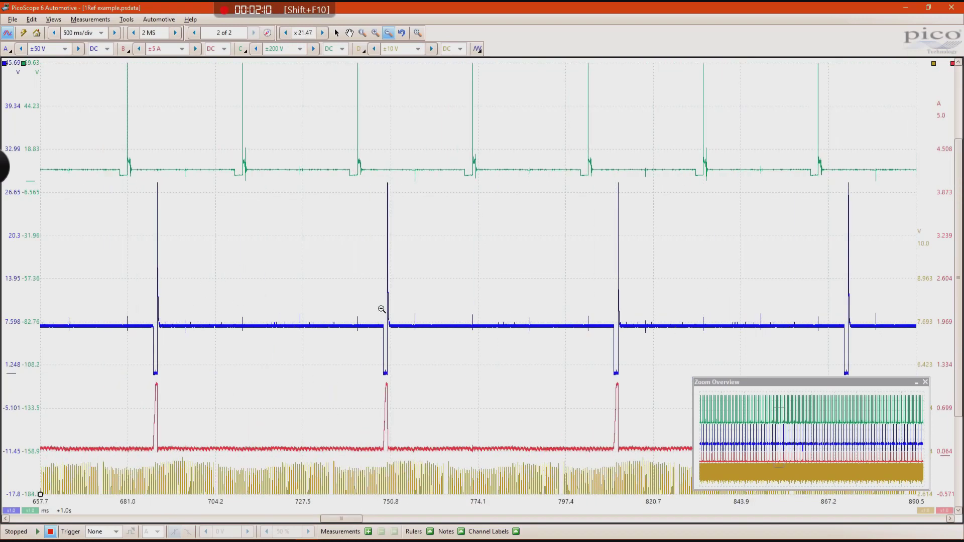
left_click(362, 33)
left_click_drag(312, 176, 456, 383)
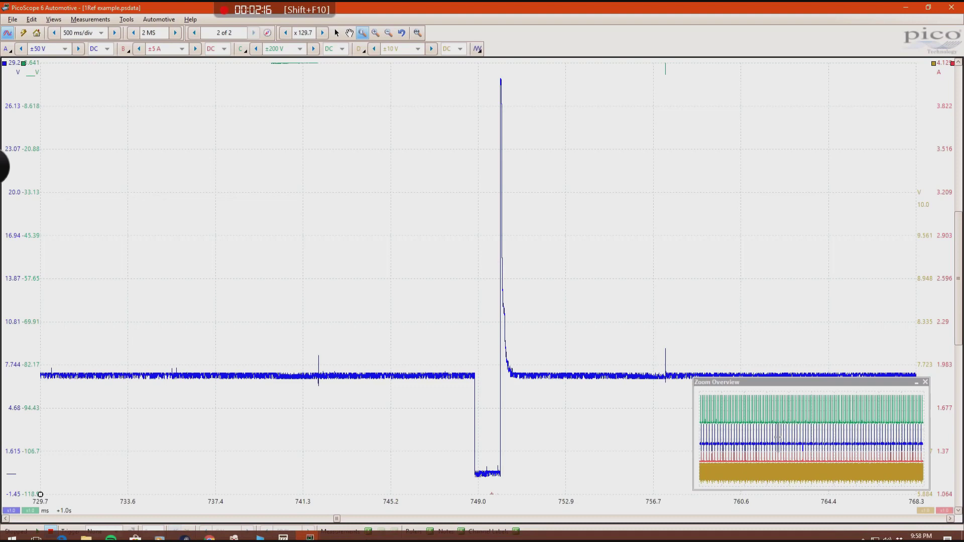
left_click(309, 531)
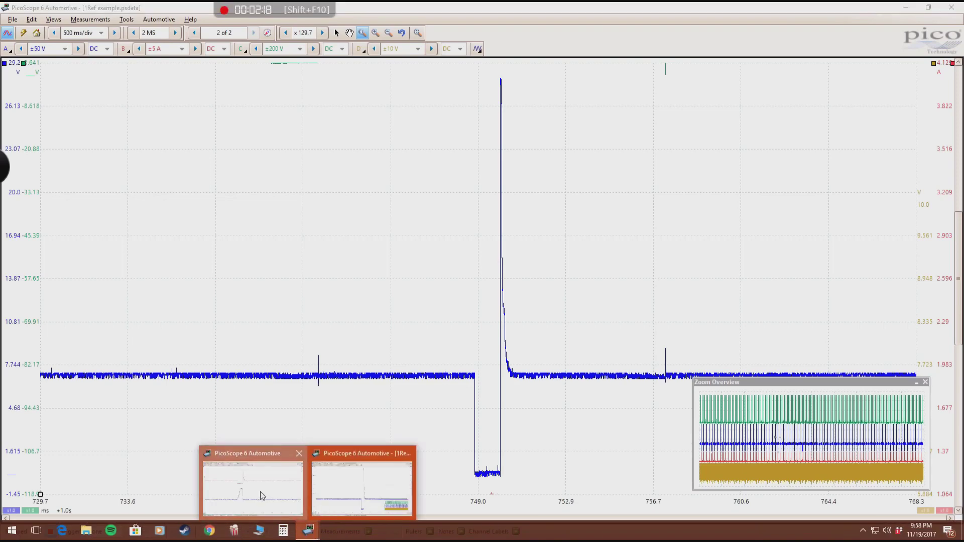
left_click(262, 496)
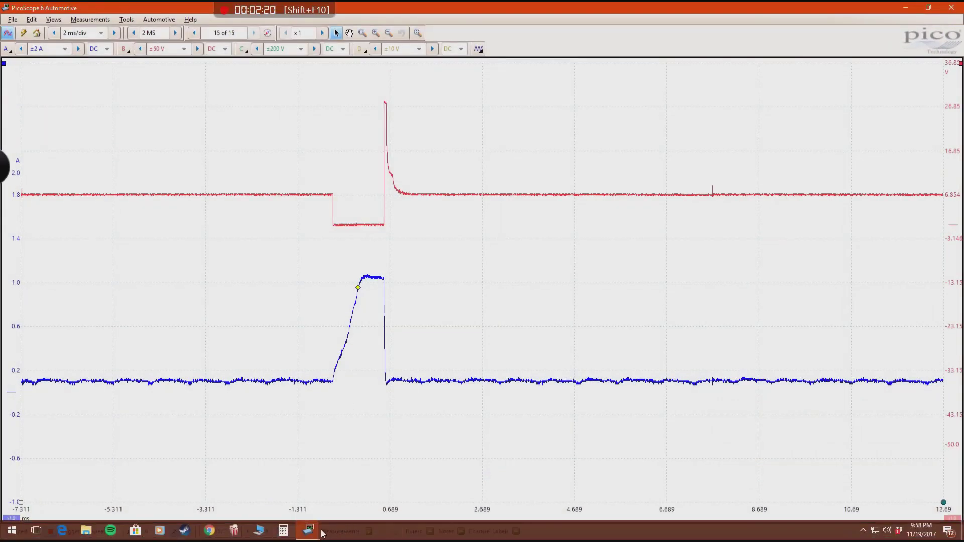
mouse_move(309, 532)
left_click(354, 494)
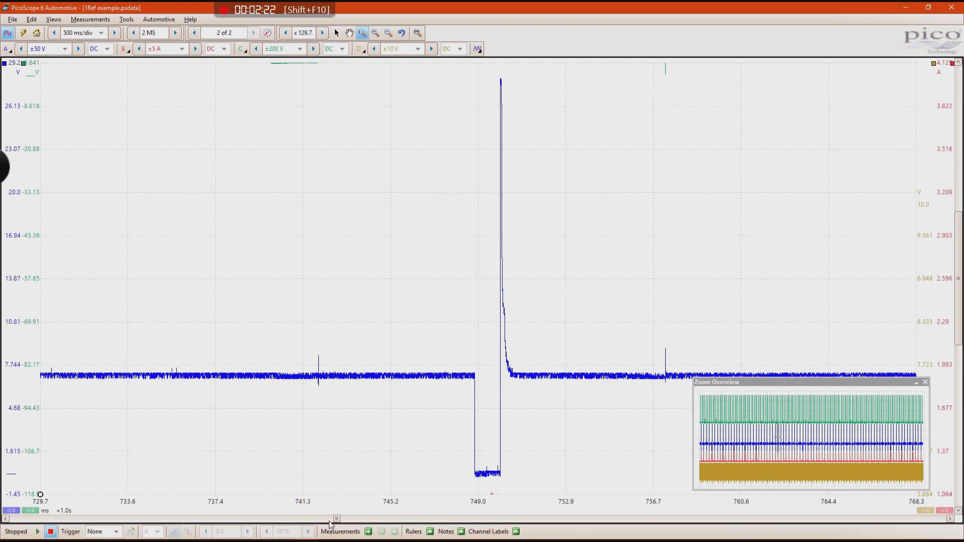
left_click(309, 531)
left_click(281, 503)
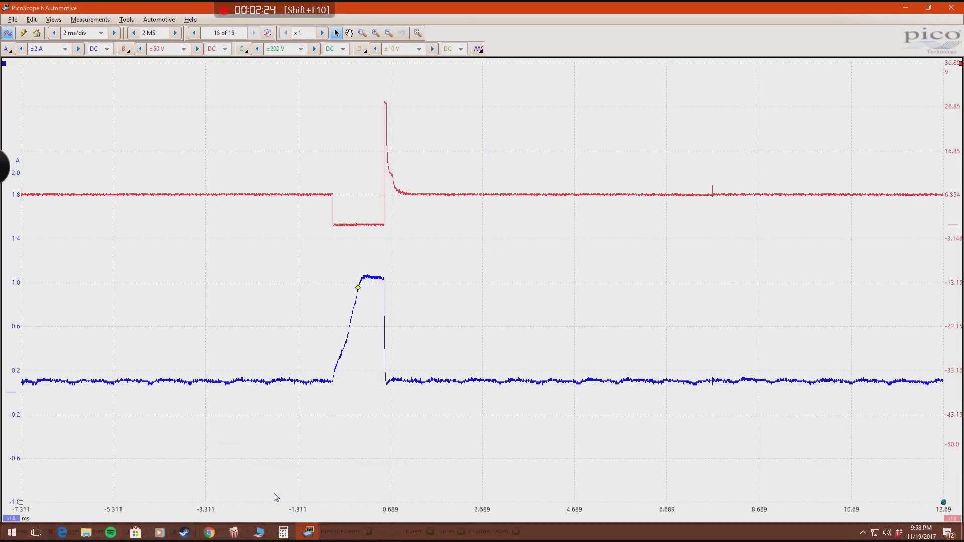
left_click(311, 534)
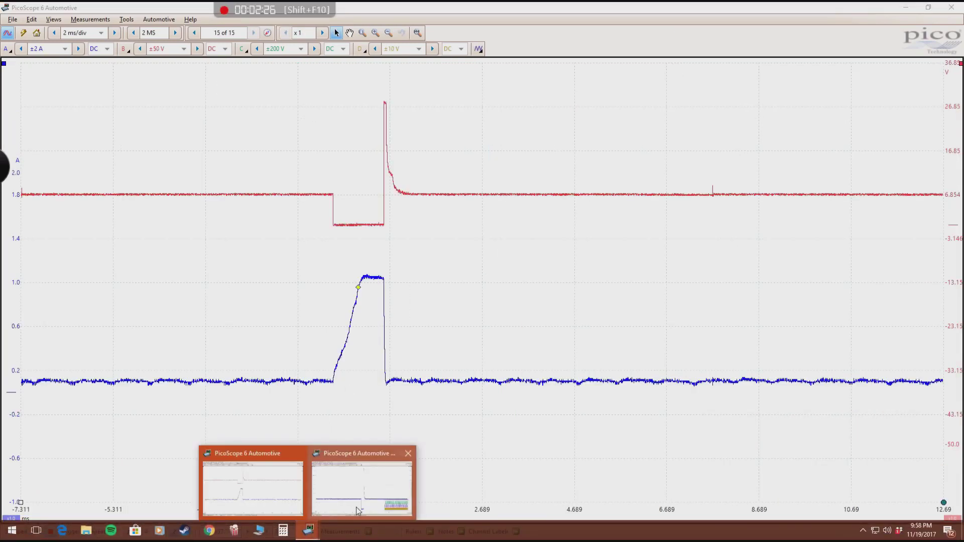
left_click(368, 485)
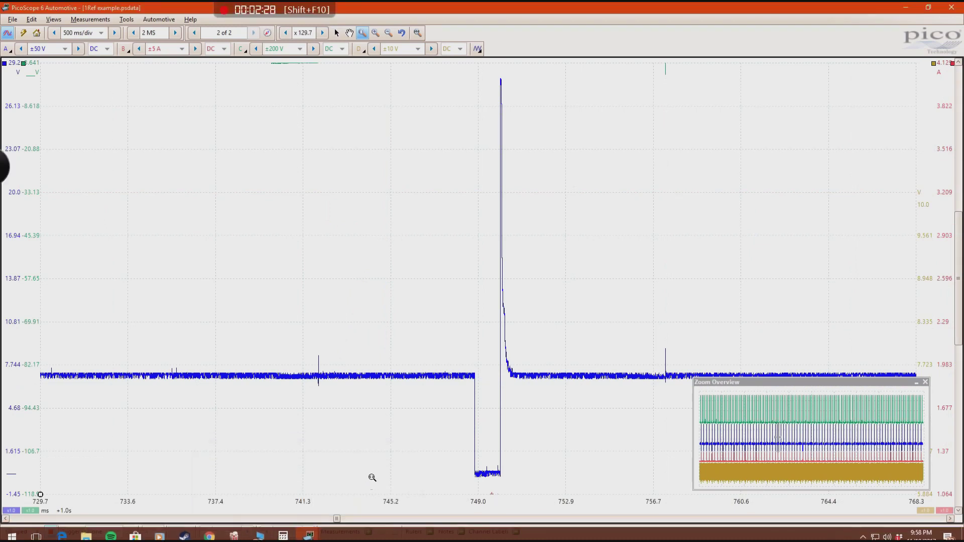
Step: Duplicate channel A as reference A (2) in Reference Waveforms and begin exporting it
left_click(126, 19)
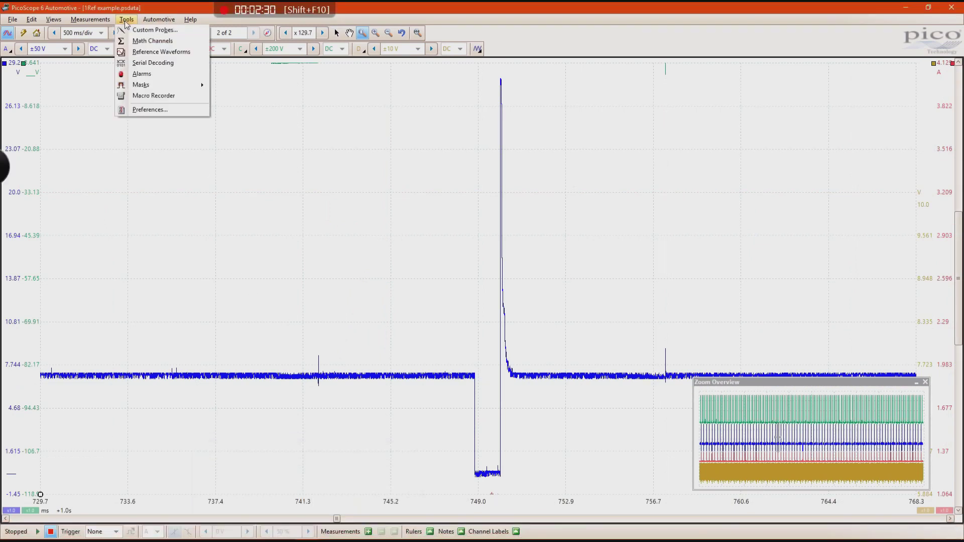
left_click(148, 53)
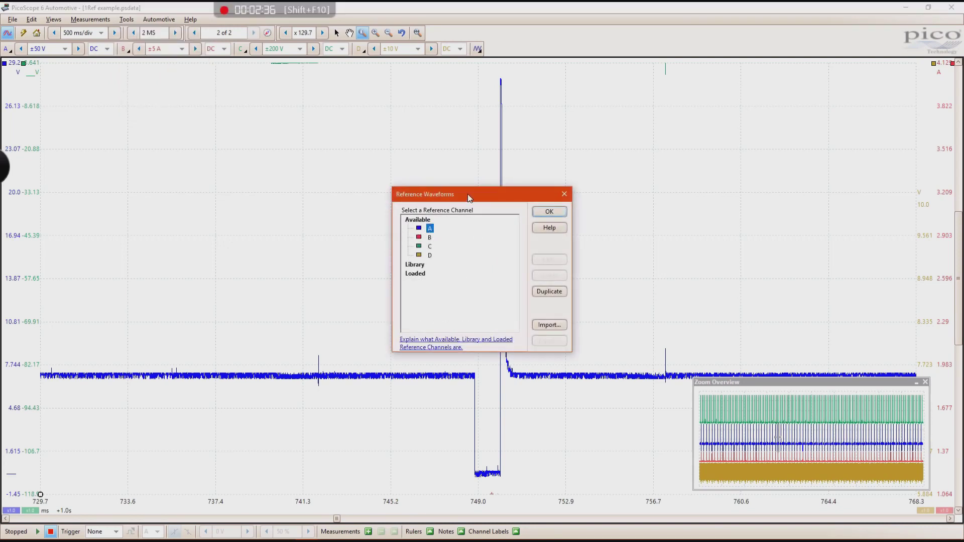
left_click_drag(471, 197, 628, 146)
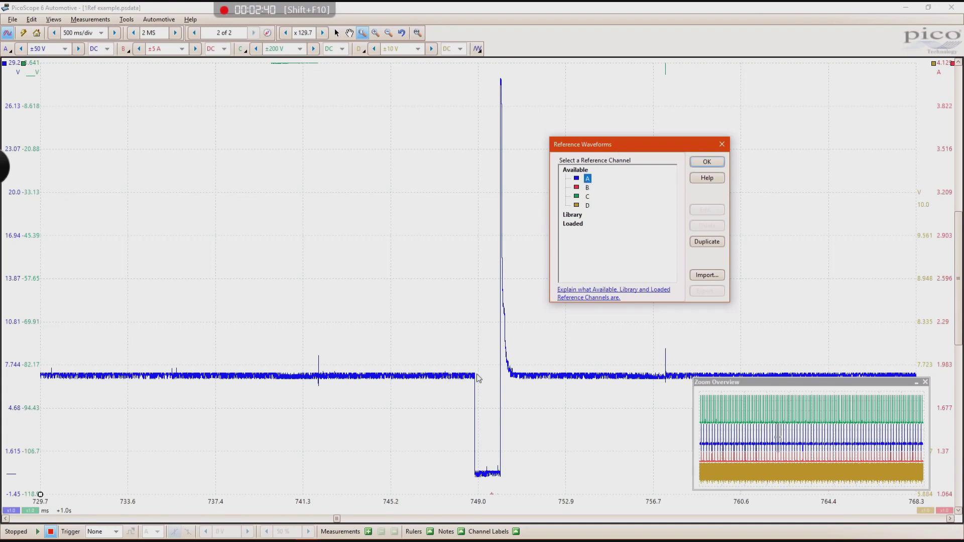
left_click(707, 243)
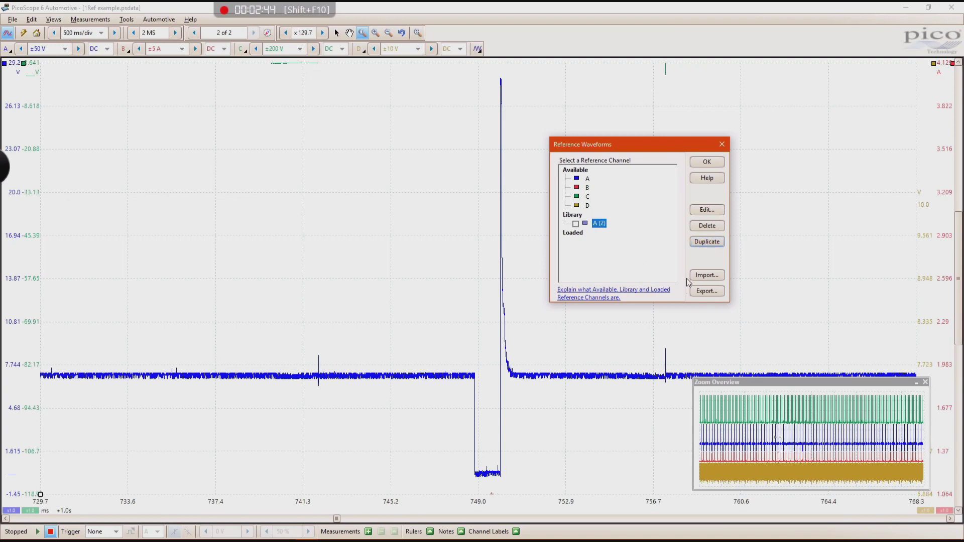
left_click(713, 296)
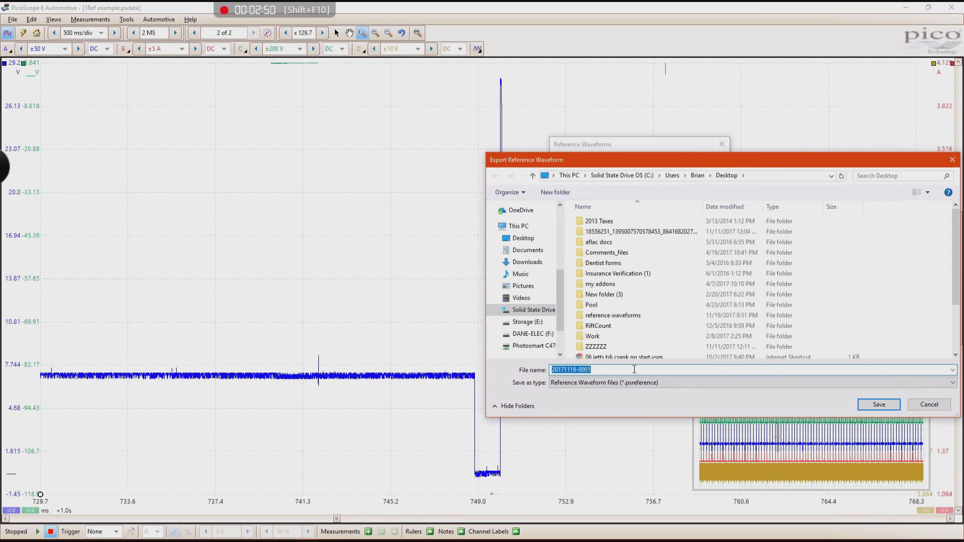
Step: Save reference A (2) to the Desktop as Injector ref and close the reference manager
type("R")
key("Escape")
type("Injector ref")
left_click(525, 238)
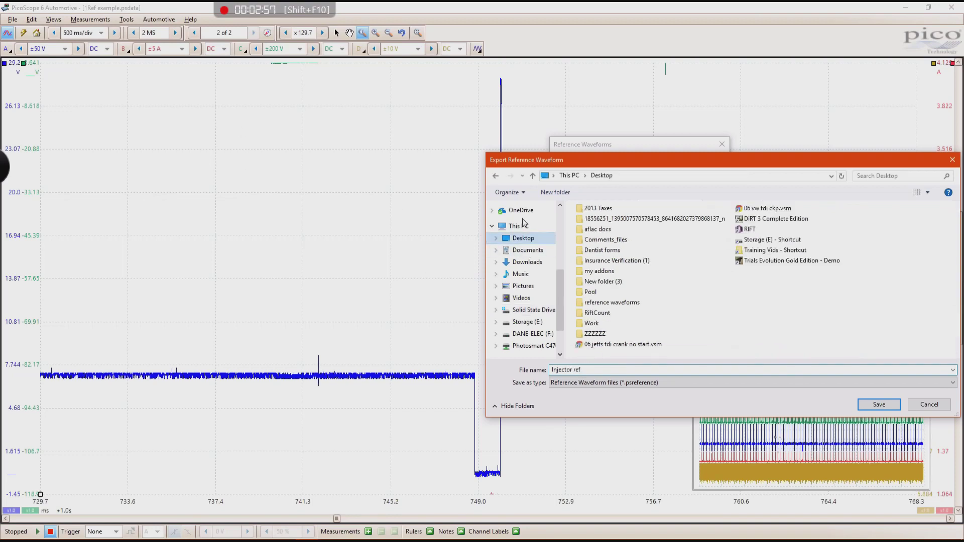
left_click(882, 406)
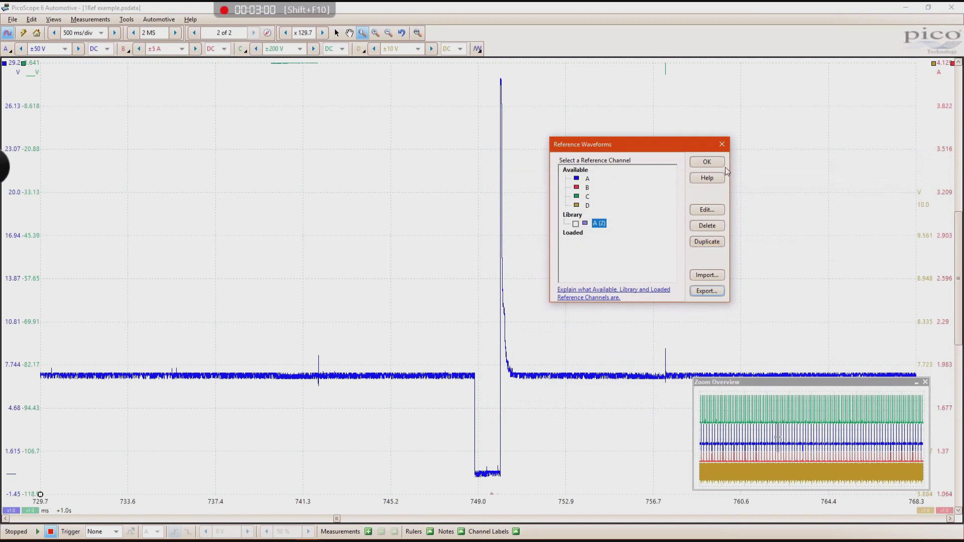
left_click(708, 161)
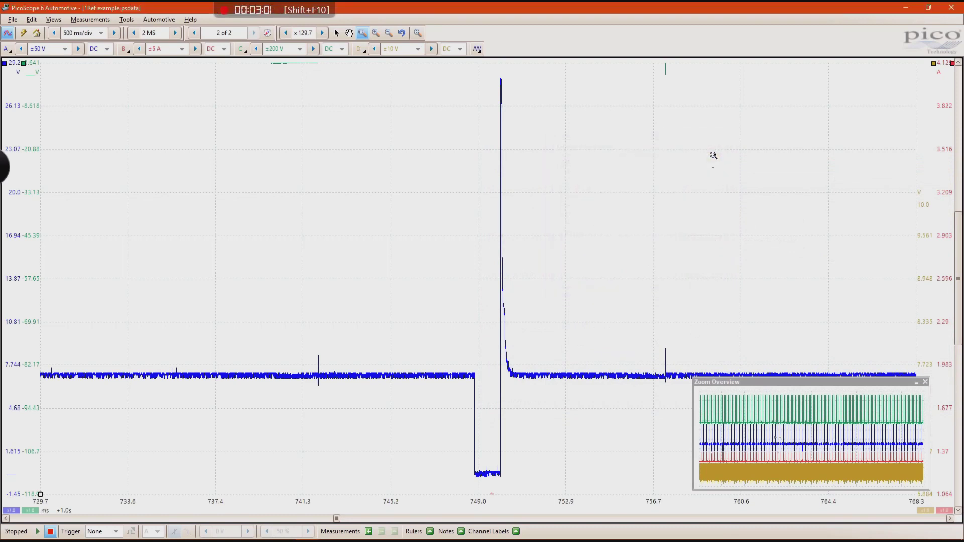
Step: Return to the live capture window and open the Reference Waveforms manager
left_click(904, 9)
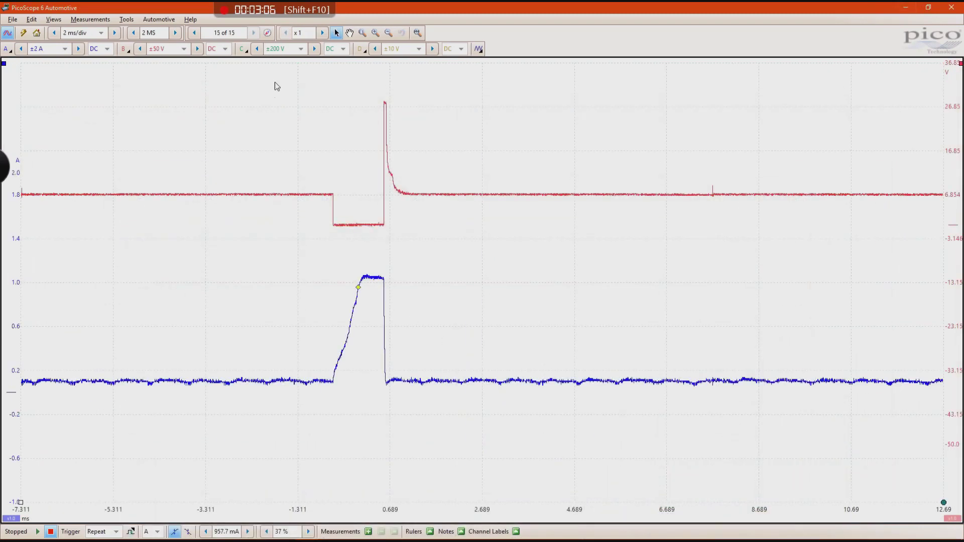
left_click(129, 21)
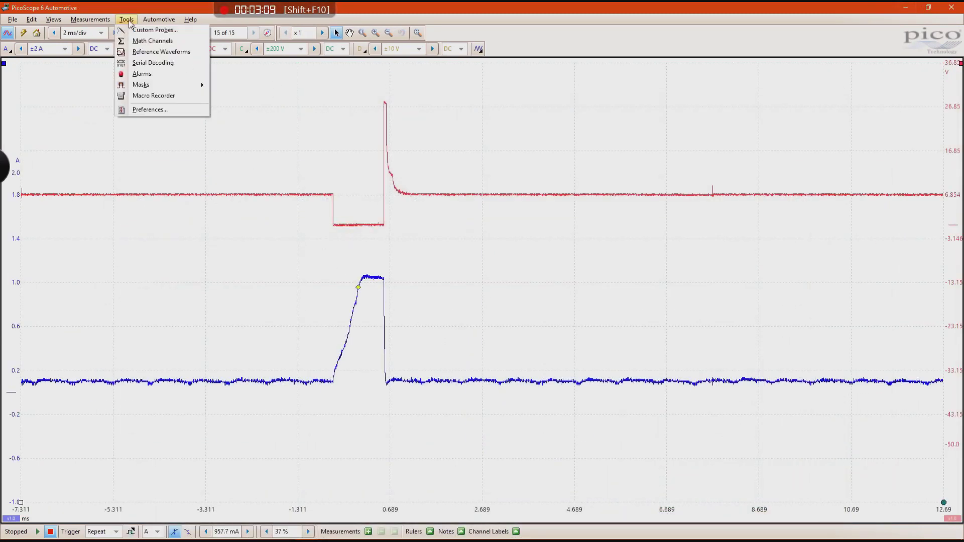
left_click(140, 54)
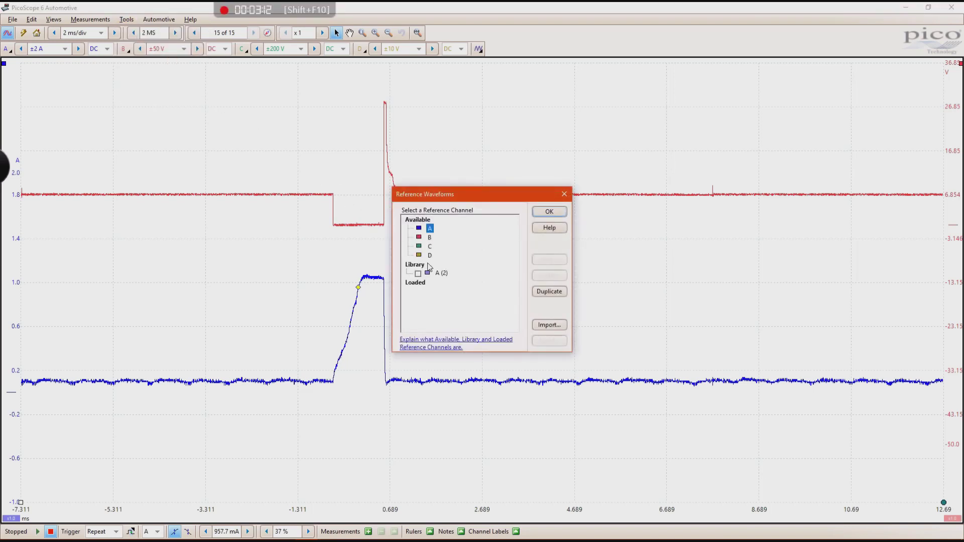
Step: Import Injector ref.psreference from the Desktop and enable library reference A (2)
left_click(553, 327)
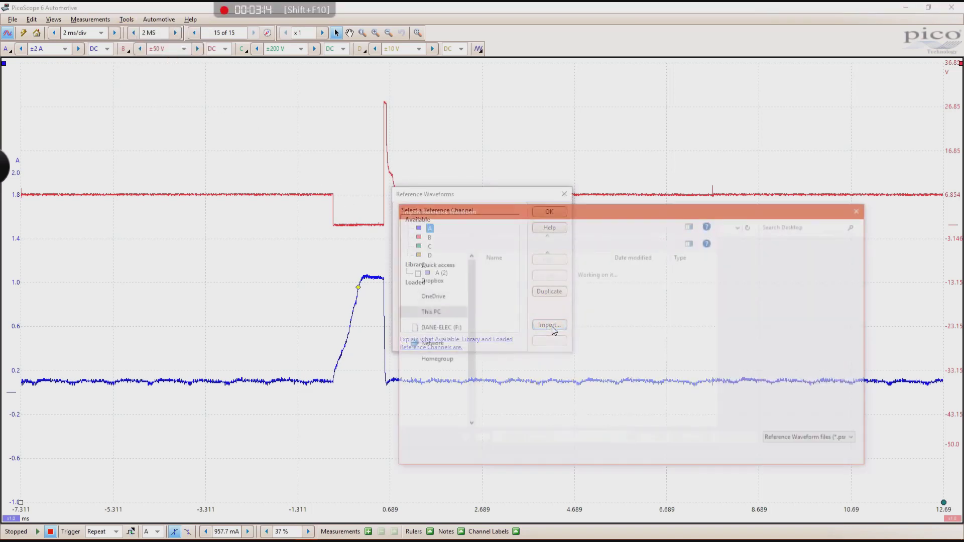
left_click(434, 288)
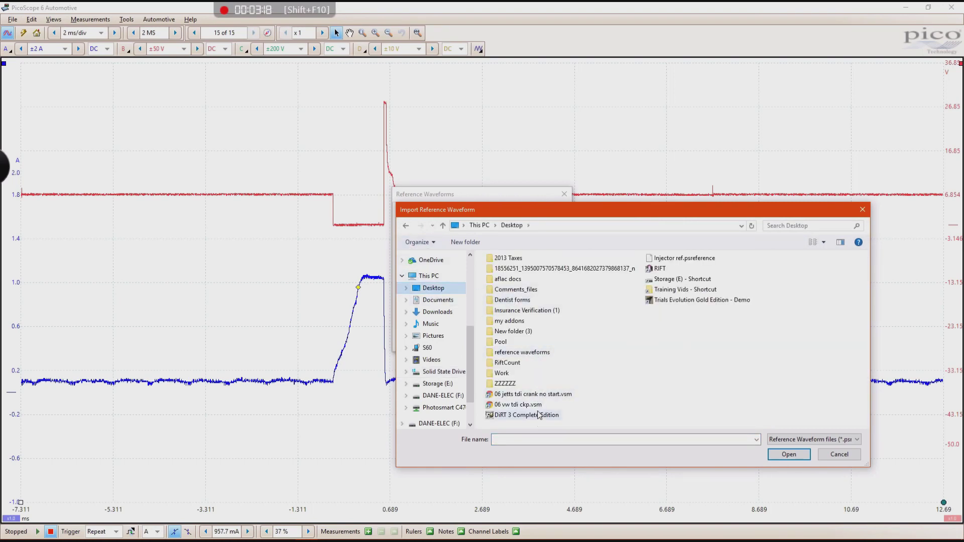
left_click(687, 259)
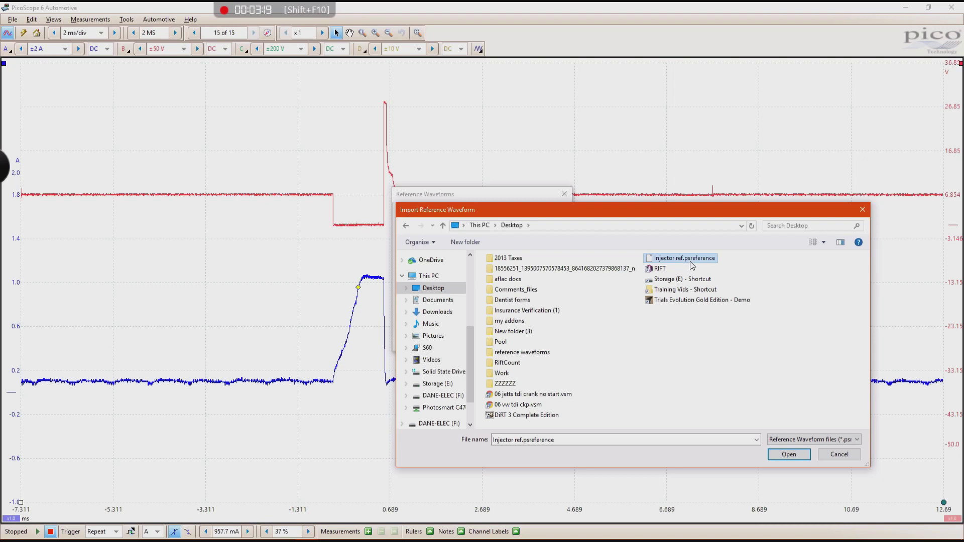
left_click(788, 454)
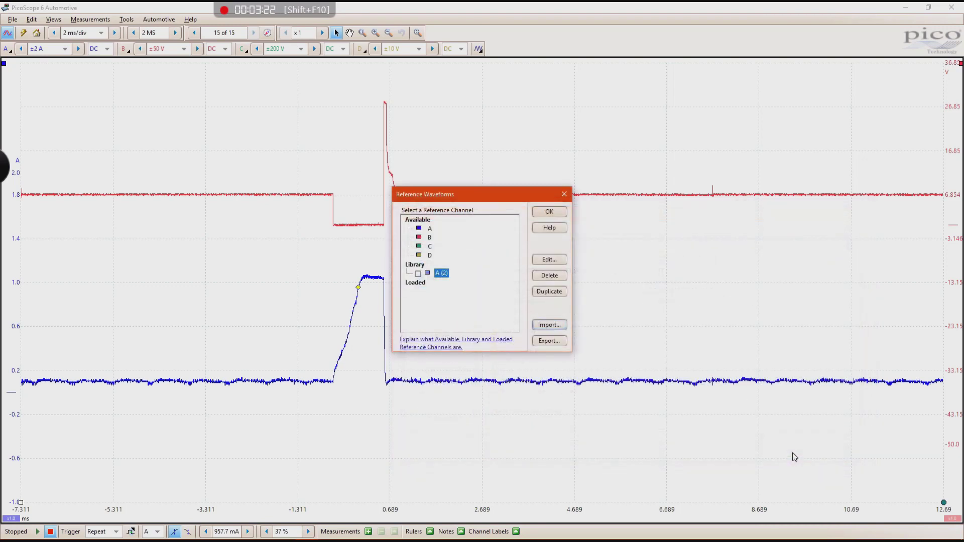
left_click(417, 274)
Step: Change the A (2) reference waveform colour to Magenta
left_click(544, 260)
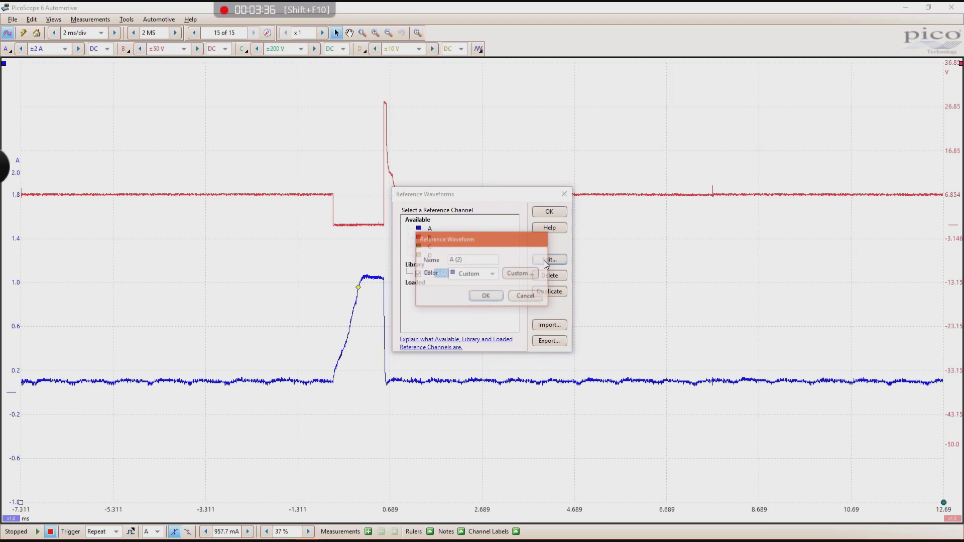
left_click(489, 274)
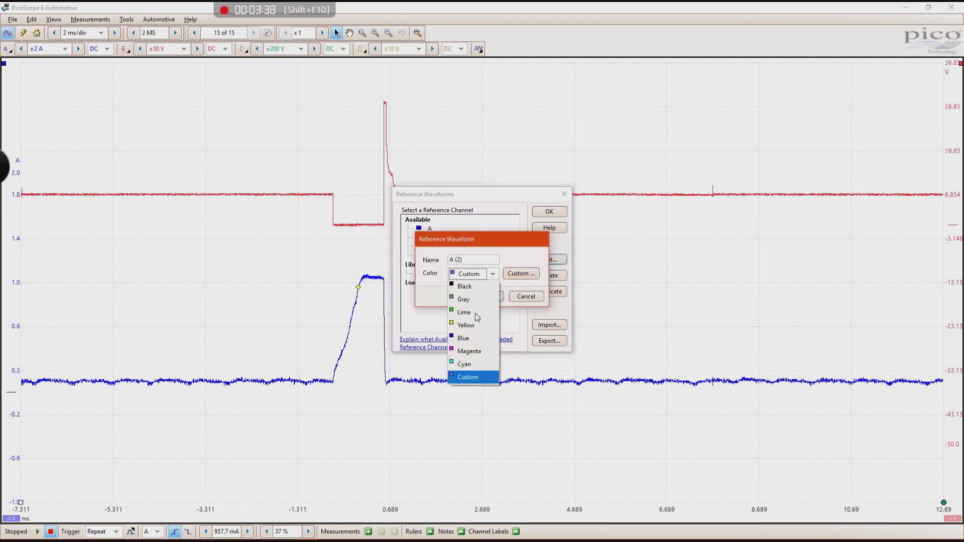
left_click(466, 352)
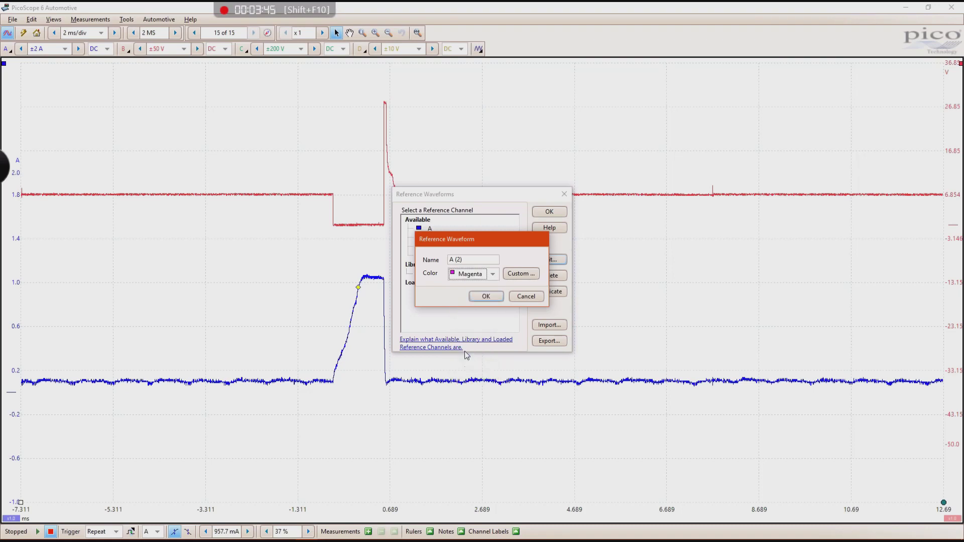
left_click(486, 297)
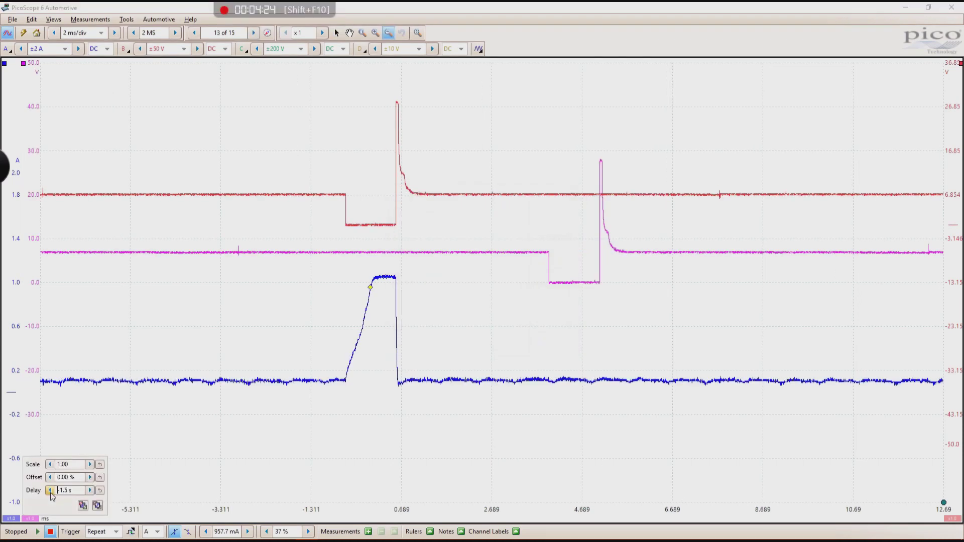
Step: Overlay the magenta reference on the capture and lower the red trace onto its baseline
left_click(50, 491)
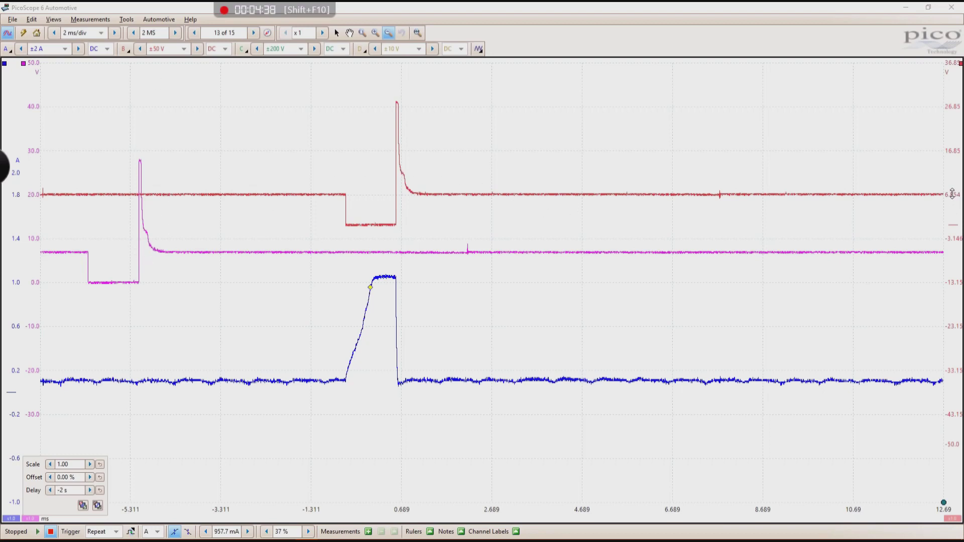
left_click(951, 199)
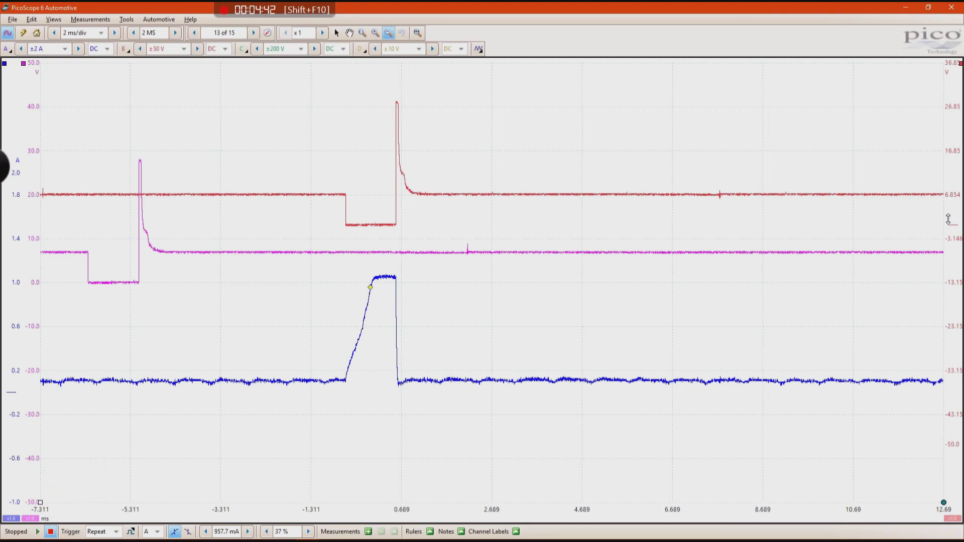
scroll(951, 220, "up", 4)
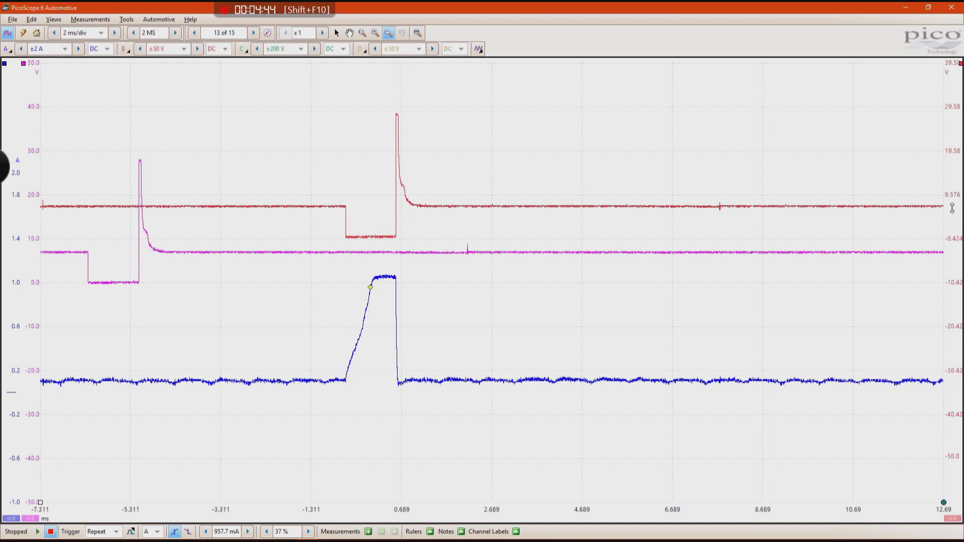
left_click_drag(951, 219, 947, 249)
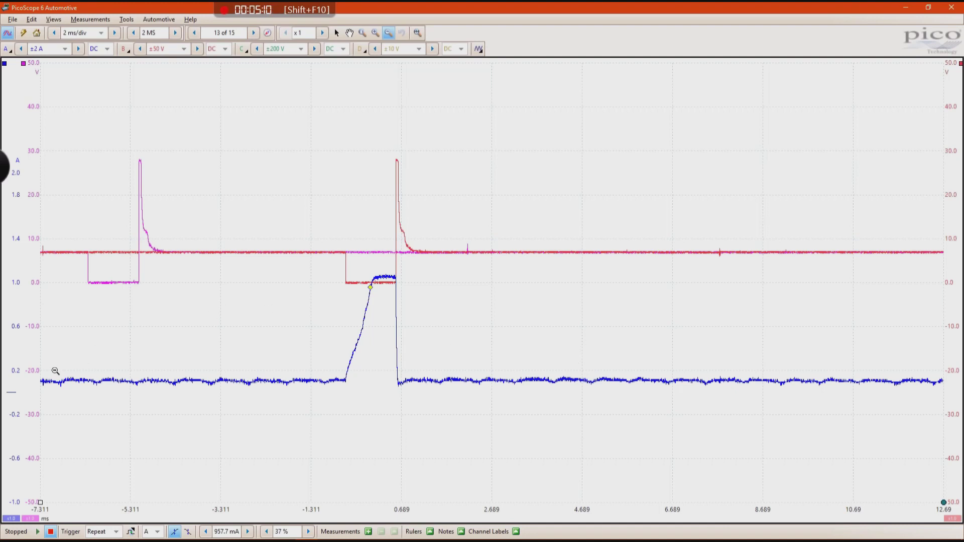
Step: Open the magenta reference's delay setting and set it to -500 ms
left_click(32, 523)
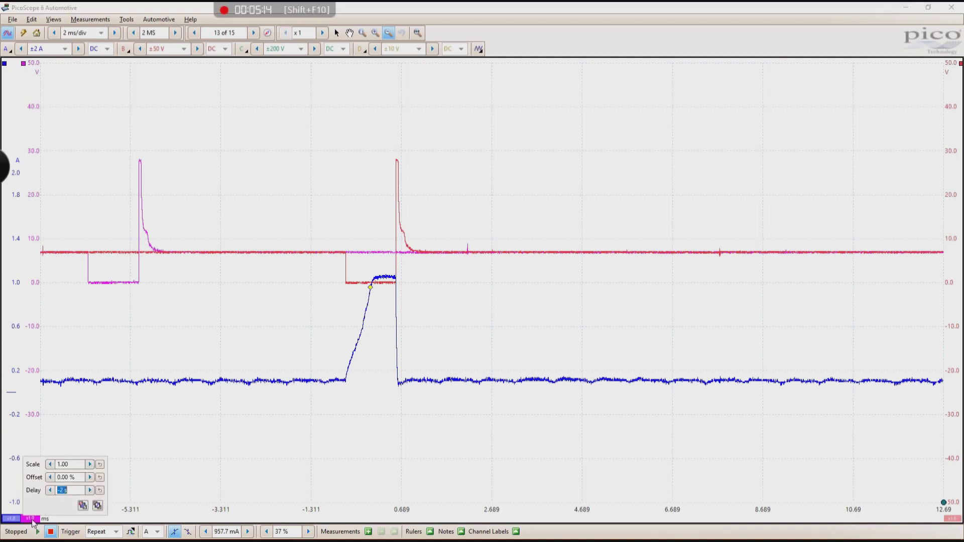
left_click_drag(89, 491, 68, 492)
left_click(91, 491)
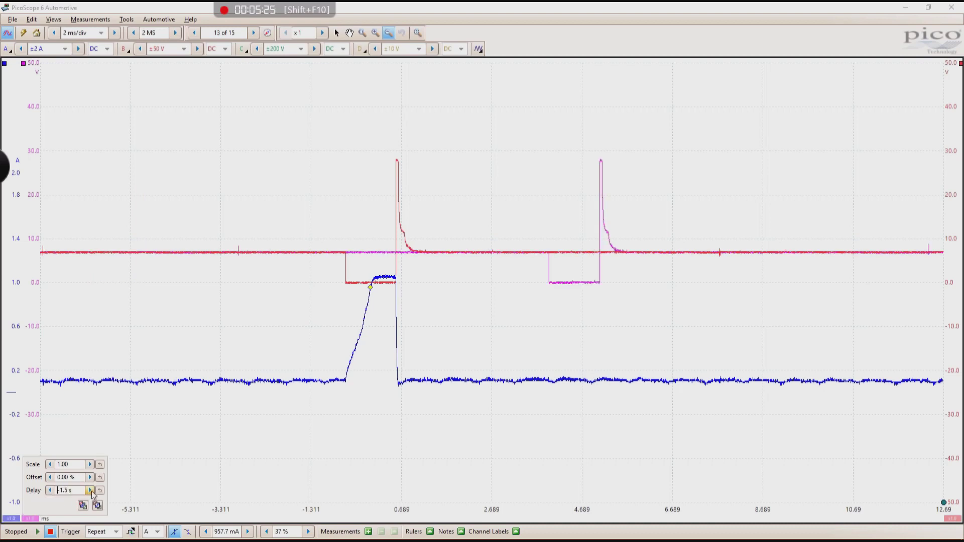
left_click(49, 490)
left_click(91, 491)
type("500 m")
key("Return")
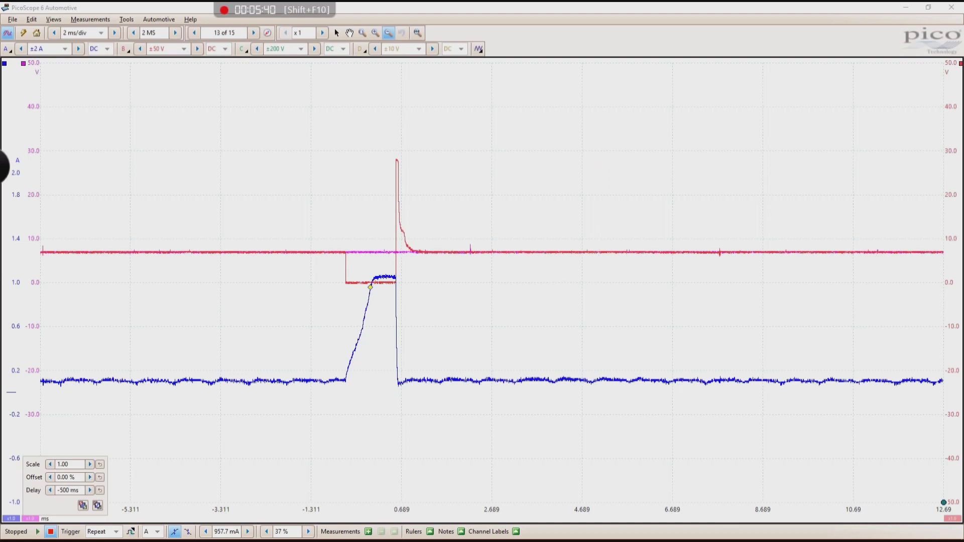
Step: Step the reference delay back to around -1.5 s and enter a refined value
left_click(90, 491)
left_click(49, 490)
left_click(50, 490)
left_click(49, 490)
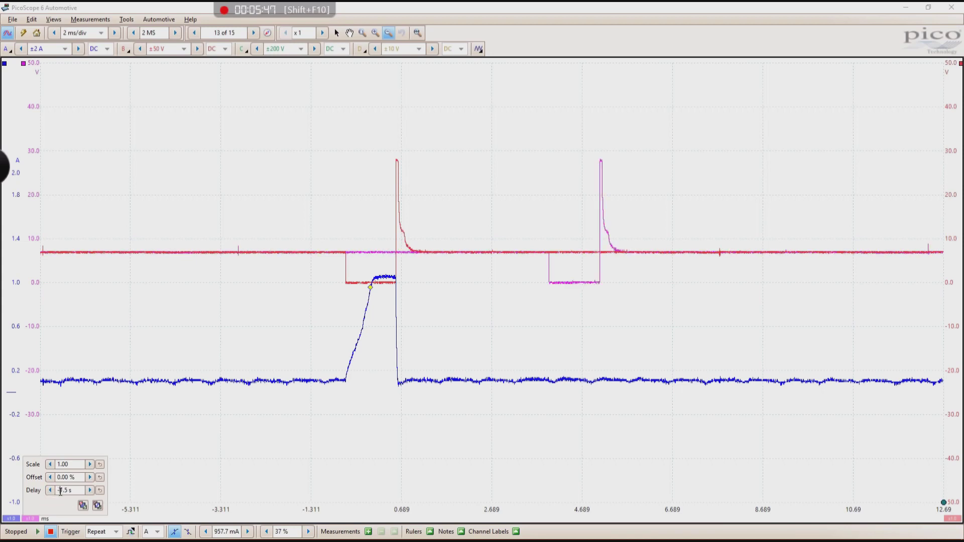
left_click(90, 490)
type("99")
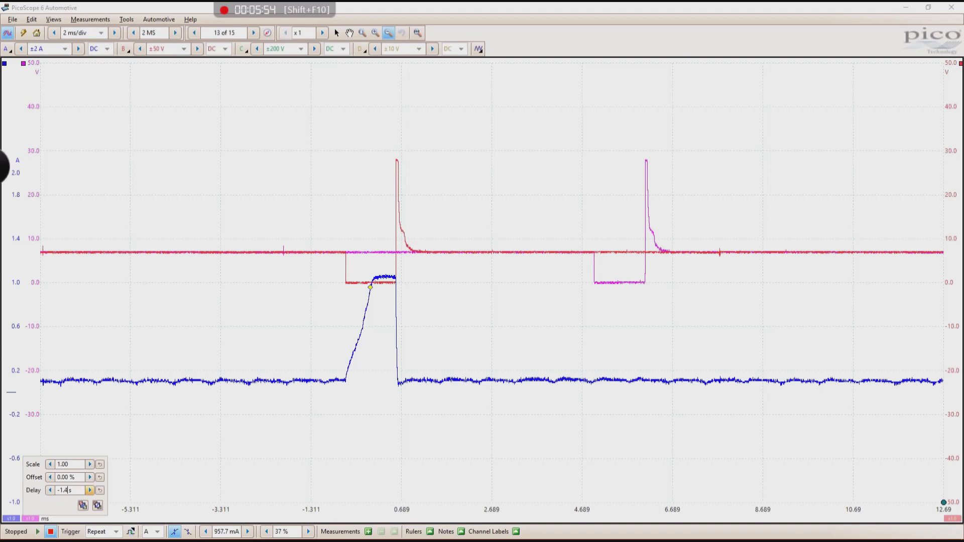
type("1")
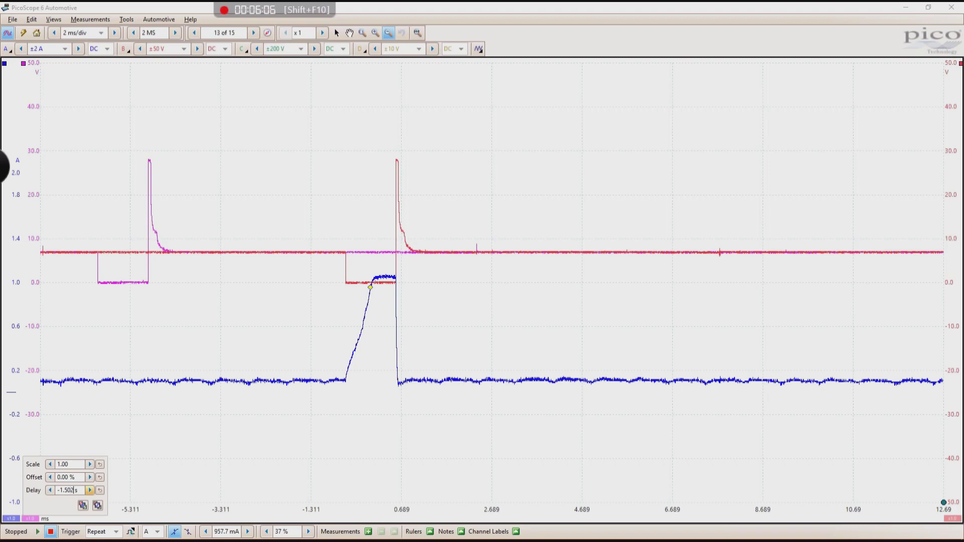
key("Return")
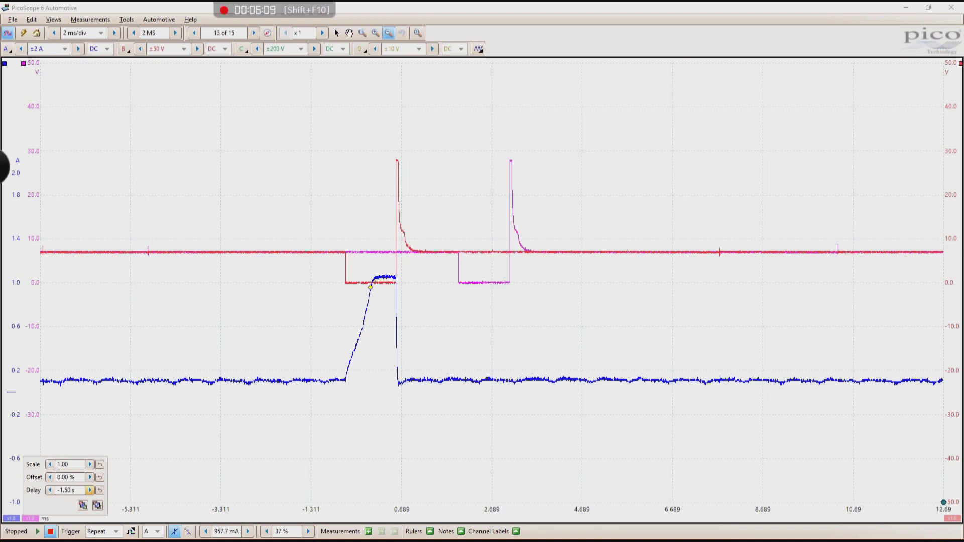
Step: Fine-tune the reference delay from -1.501 s to the final -1.505 s
type("1")
key("Return")
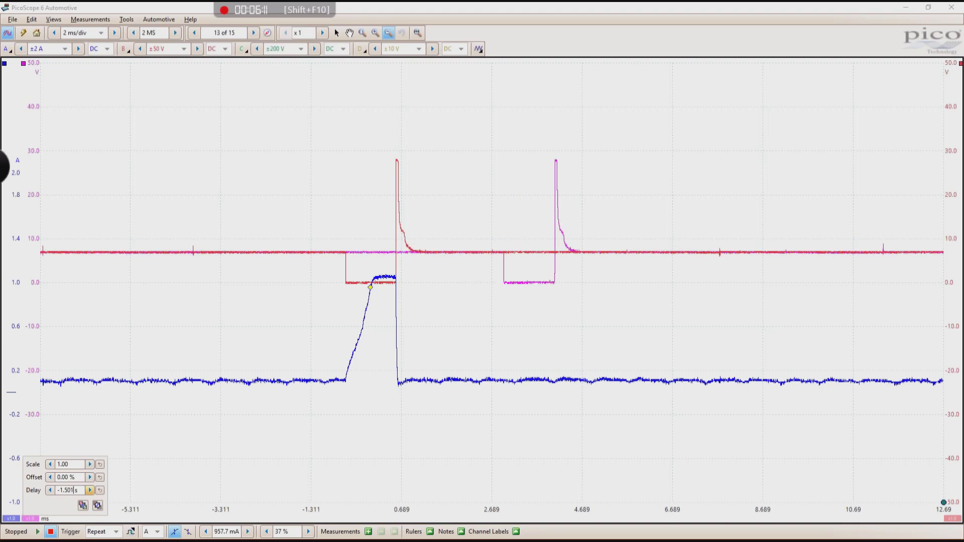
key("BackSpace")
key("Return")
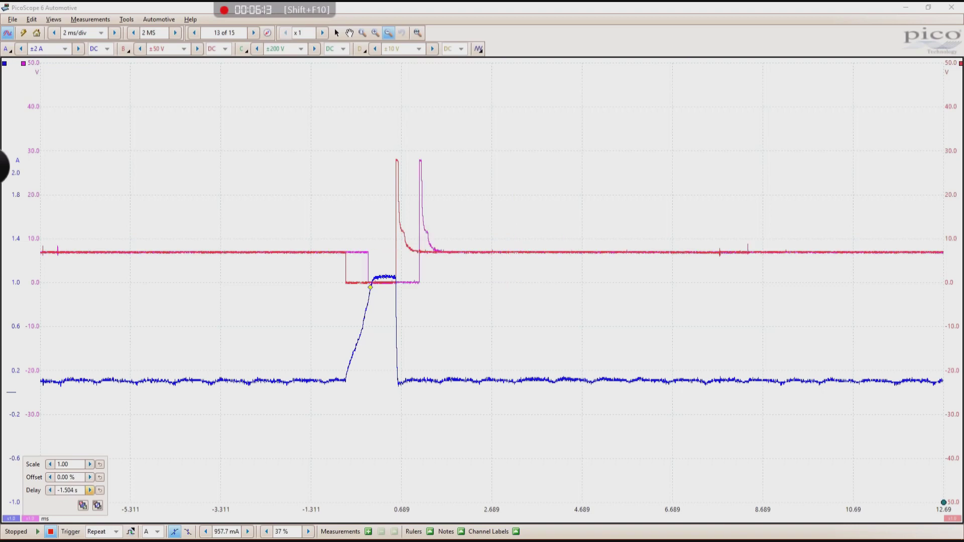
key("Return")
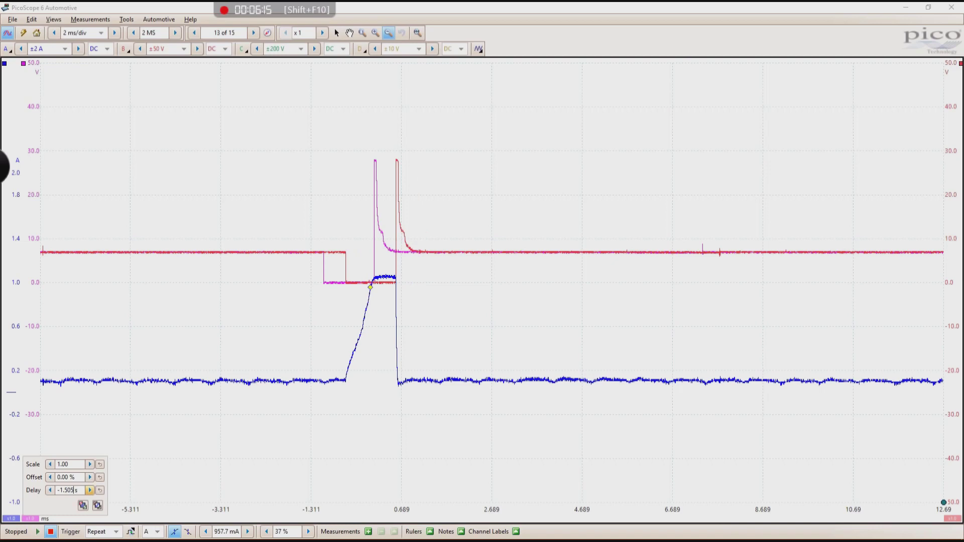
type("5")
key("Return")
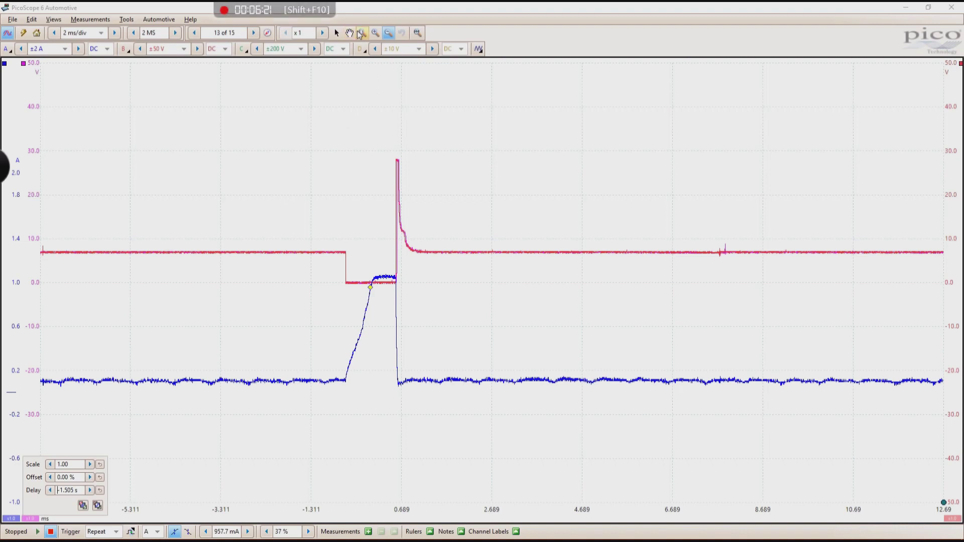
Step: Zoom into the injector pulse, zoom back out once, and lower the blue current trace
left_click(343, 125)
left_click(362, 33)
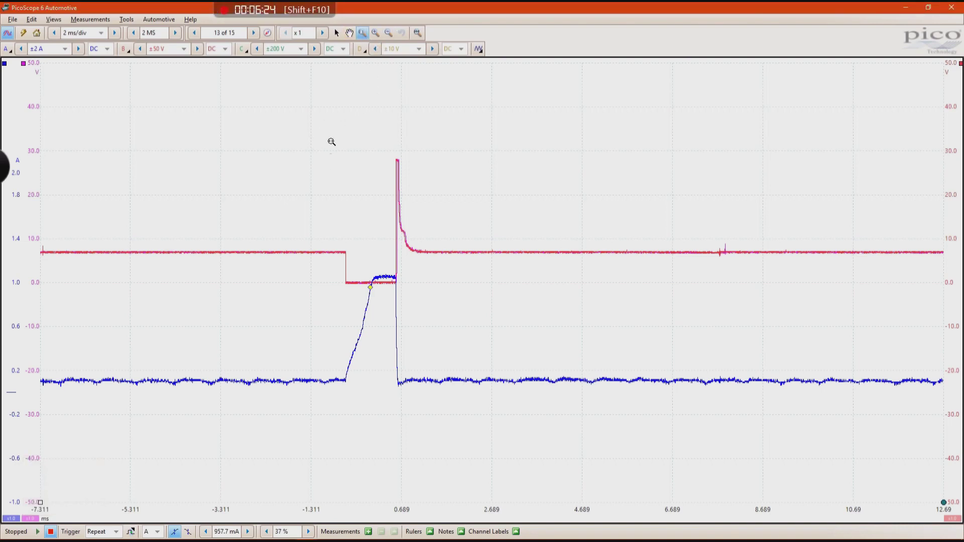
left_click_drag(315, 118, 442, 334)
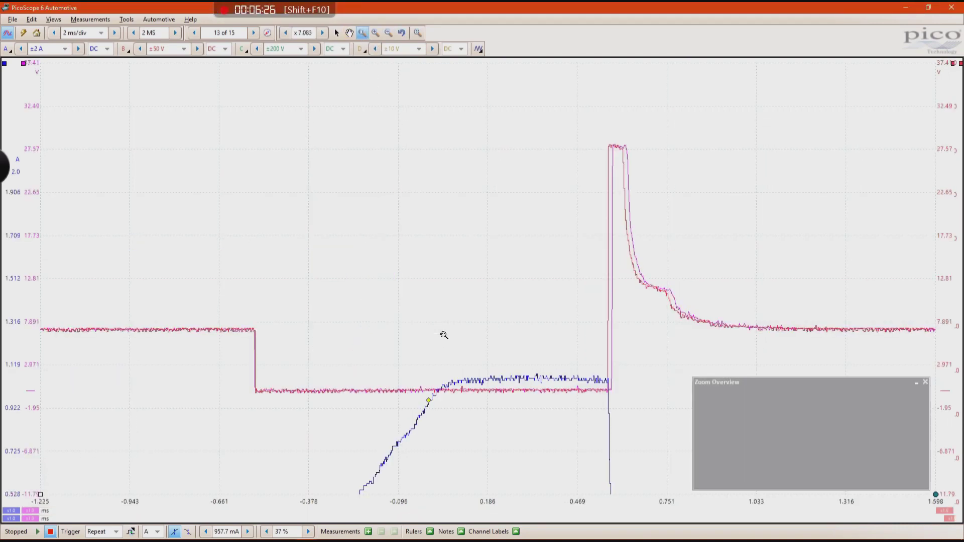
left_click(388, 33)
left_click(489, 280)
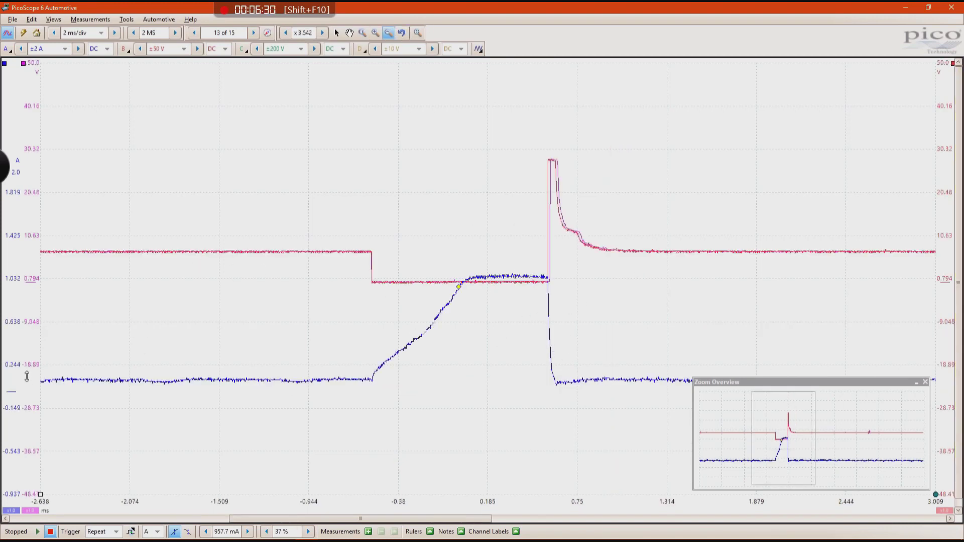
left_click_drag(15, 360, 15, 400)
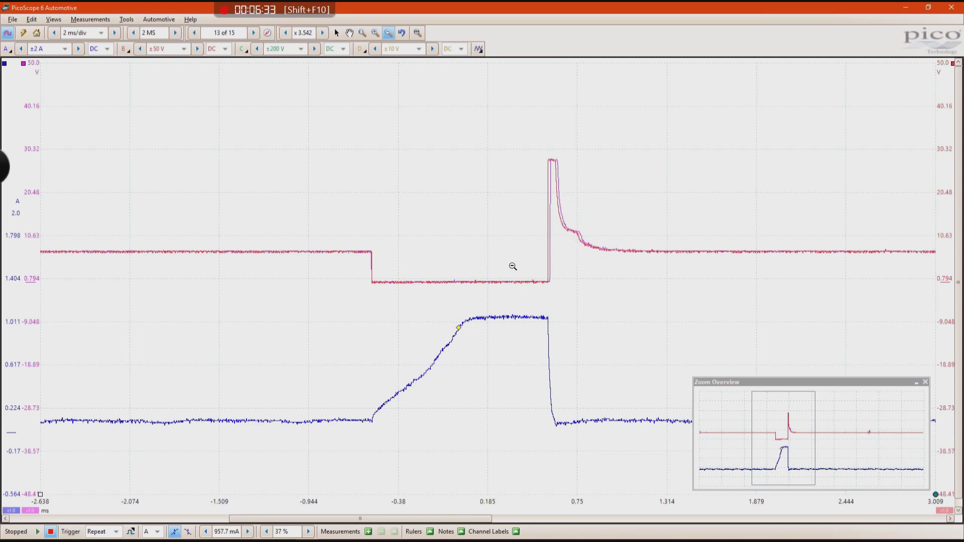
Step: Zoom further into the voltage spike and minimise the Zoom Overview out of the way
left_click(362, 32)
left_click_drag(333, 94, 641, 314)
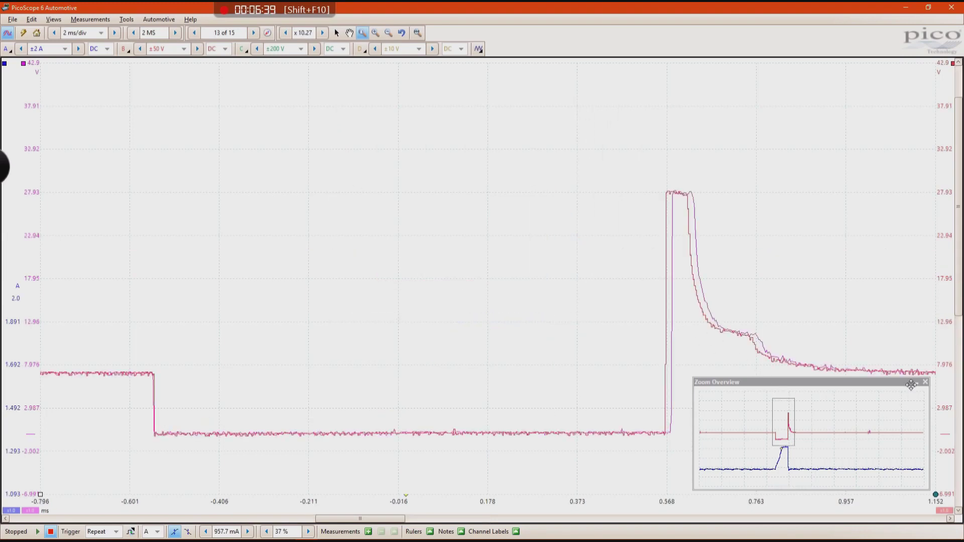
left_click(916, 382)
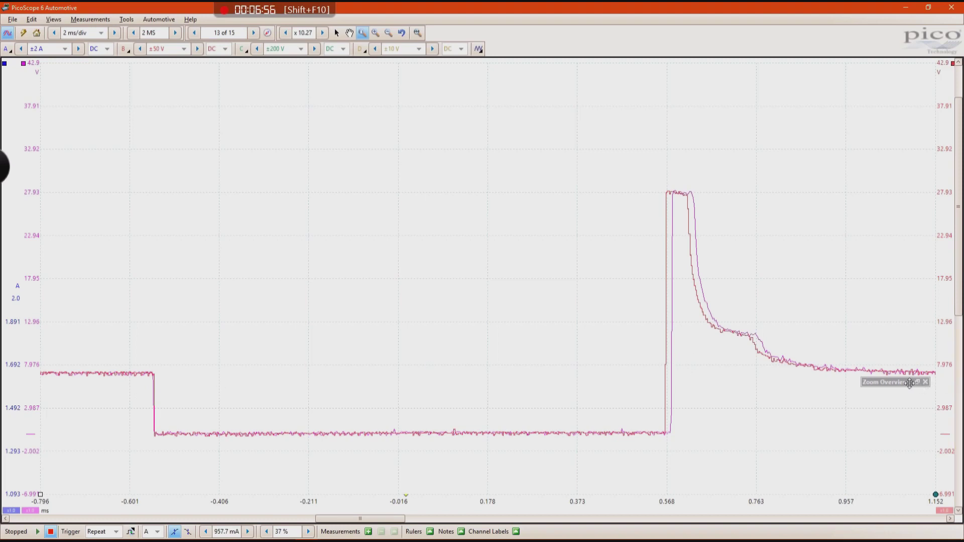
left_click_drag(908, 383, 900, 444)
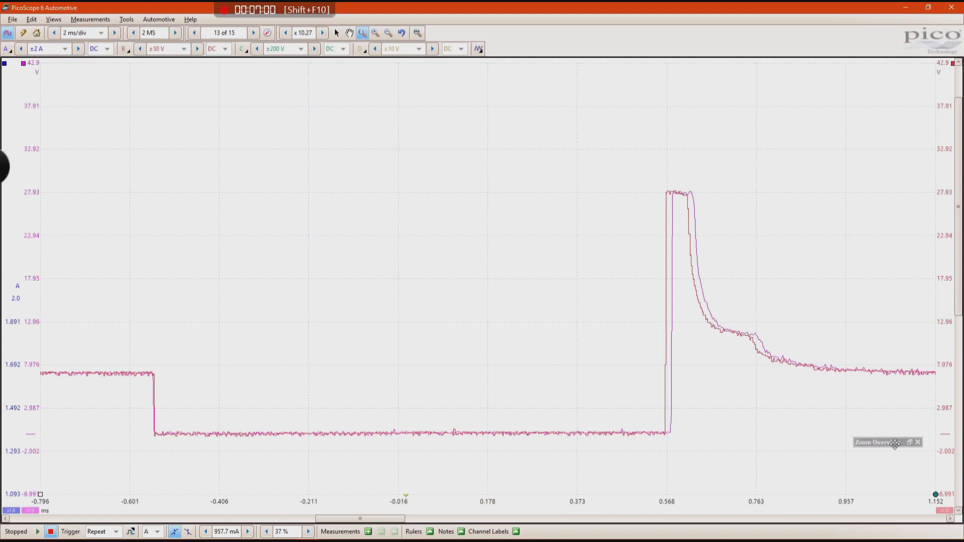
mouse_move(335, 538)
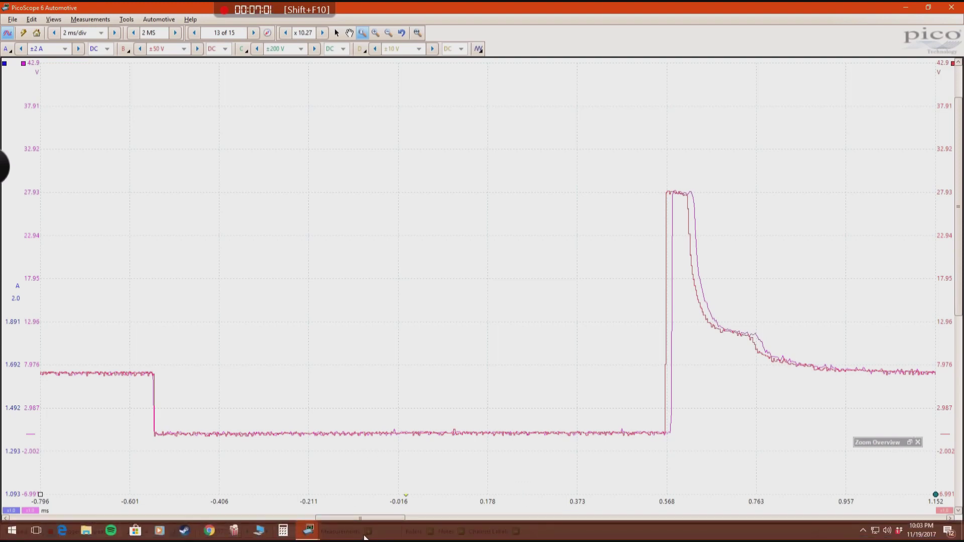
left_click(350, 491)
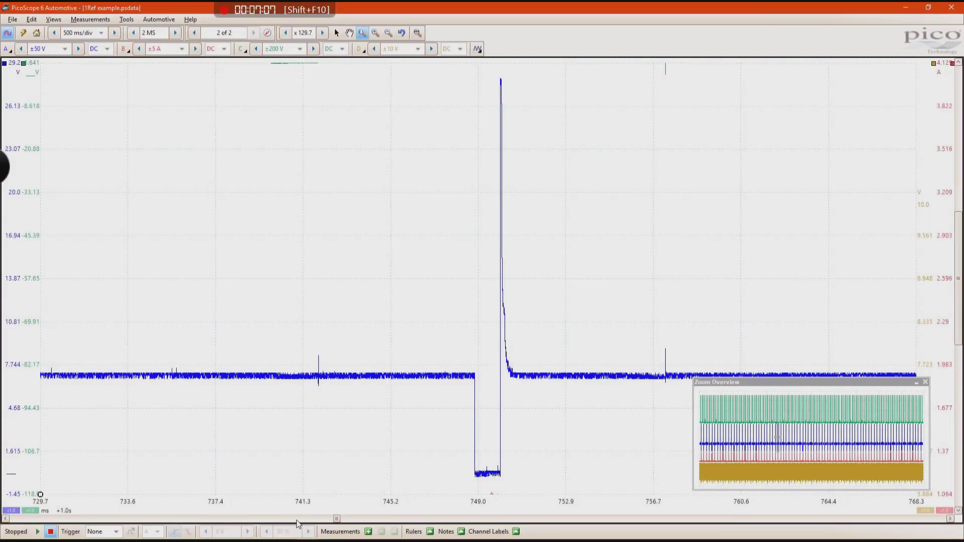
mouse_move(290, 535)
left_click(371, 481)
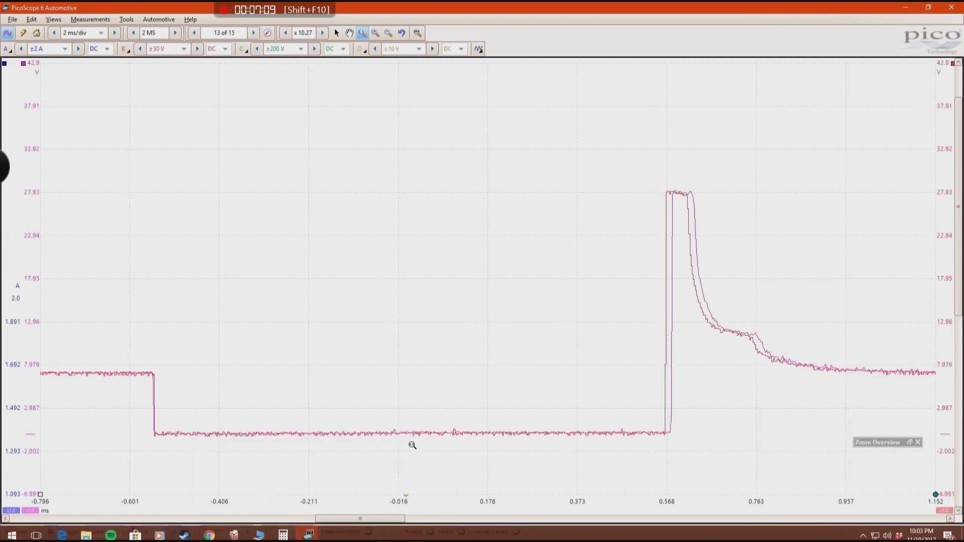